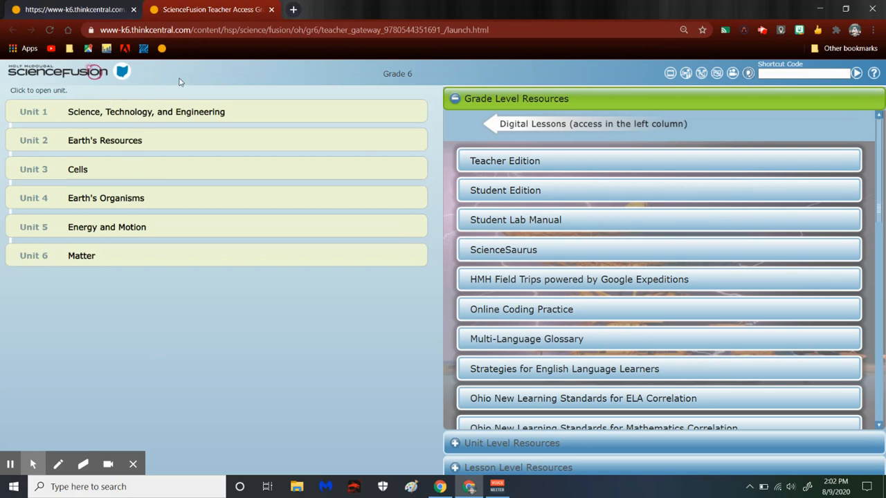
- Start an assignment of the Student Digital Lesson from the student resources of Unit 1, Lesson 2, Scientific Knowledge
{"action": "left_click", "coordinate": [161, 112]}
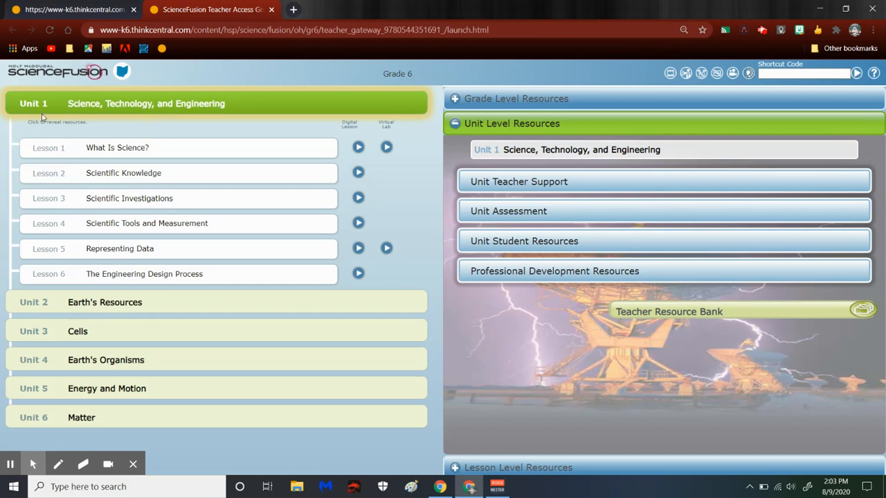
{"action": "left_click", "coordinate": [107, 178]}
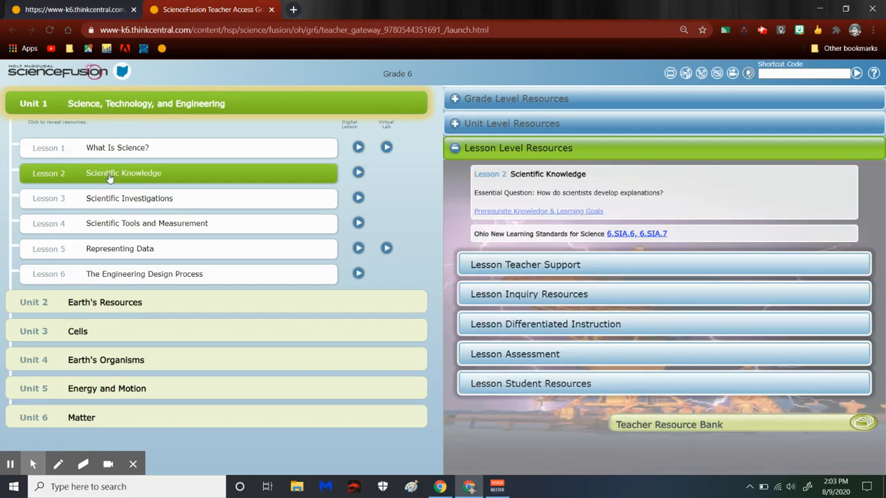
{"action": "left_click", "coordinate": [110, 177]}
{"action": "left_click", "coordinate": [540, 386]}
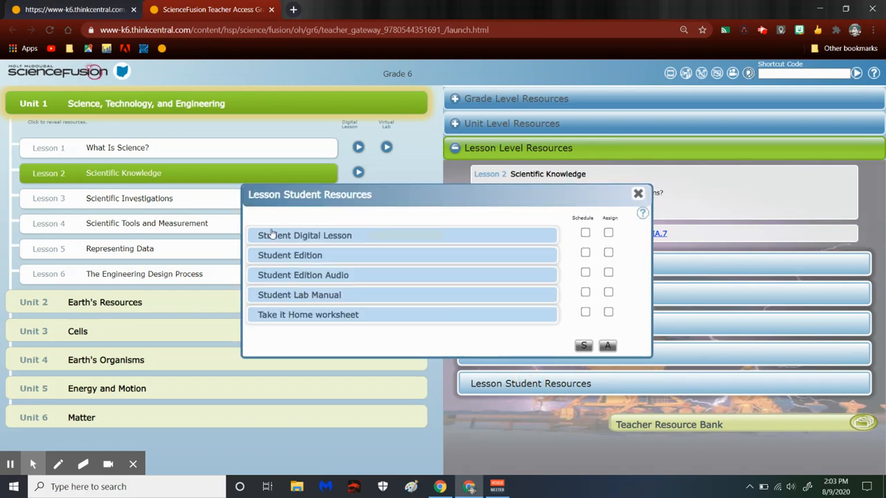
{"action": "left_click", "coordinate": [608, 234]}
{"action": "left_click", "coordinate": [608, 346]}
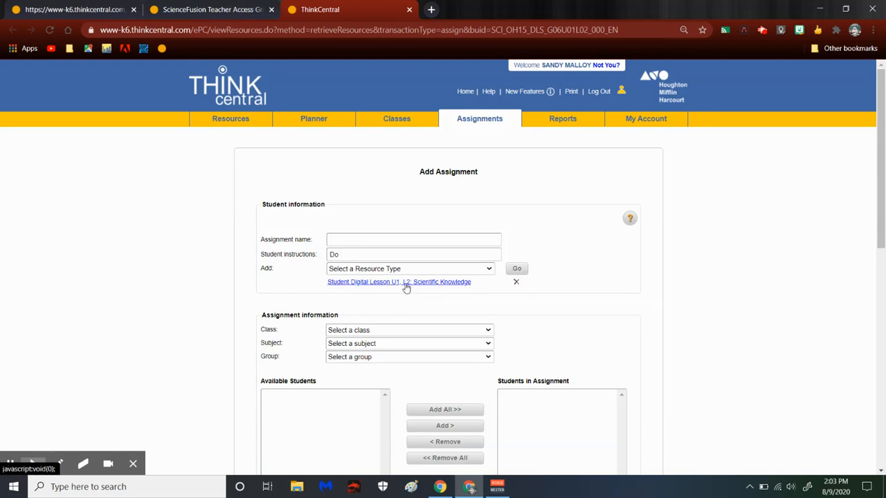
- Name the assignment "Digital Lesson Scientific Knowledge"
{"action": "left_click", "coordinate": [366, 239]}
{"action": "type", "text": "Digital Lesson"}
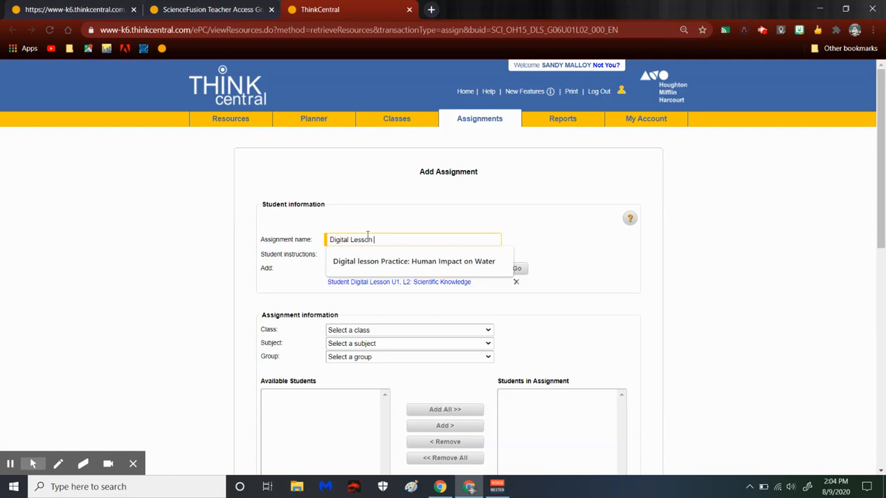
{"action": "type", "text": " Scientific Knowledge"}
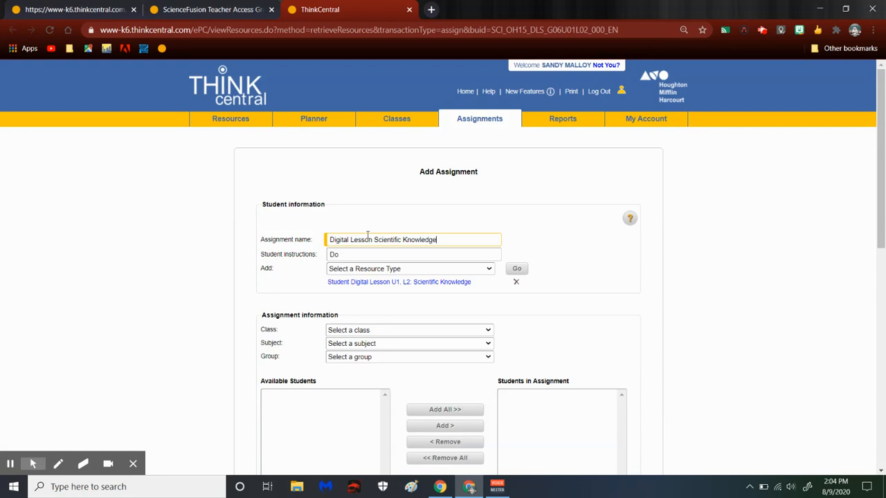
- Replace the student instructions with "Answer questions on screen and in your packet", adding no further resource type
{"action": "left_click", "coordinate": [380, 251]}
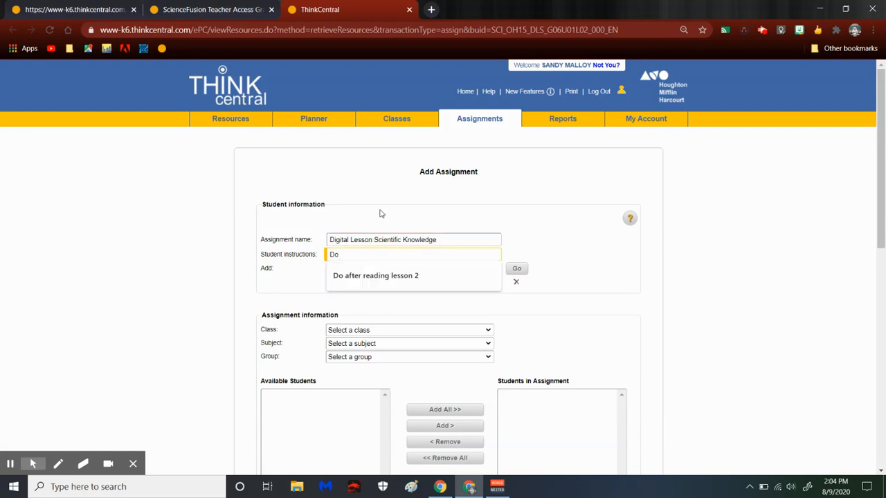
{"action": "key", "text": "BackSpace"}
{"action": "key", "text": "BackSpace"}
{"action": "type", "text": "answe"}
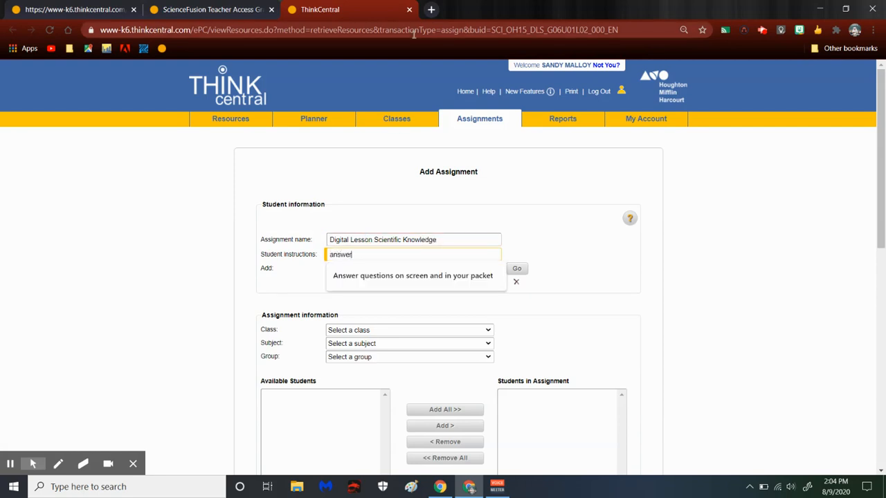
{"action": "type", "text": "r"}
{"action": "left_click", "coordinate": [456, 276]}
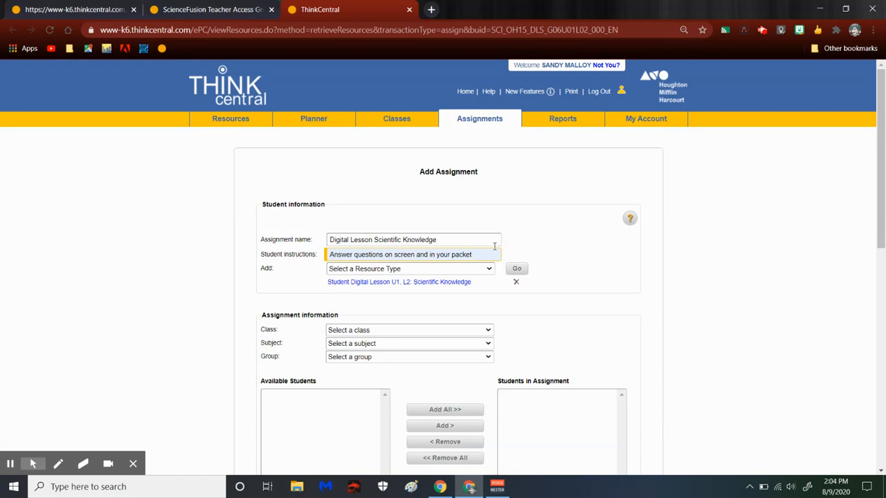
{"action": "left_click", "coordinate": [441, 269]}
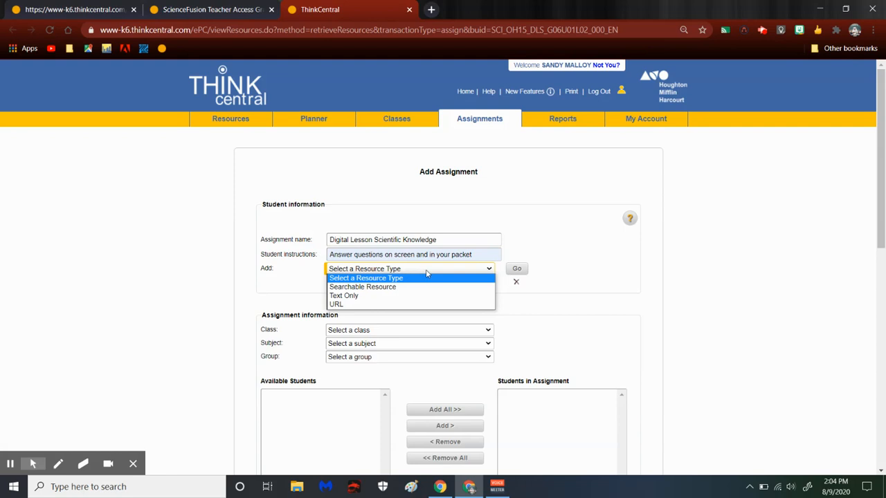
{"action": "left_click", "coordinate": [594, 277]}
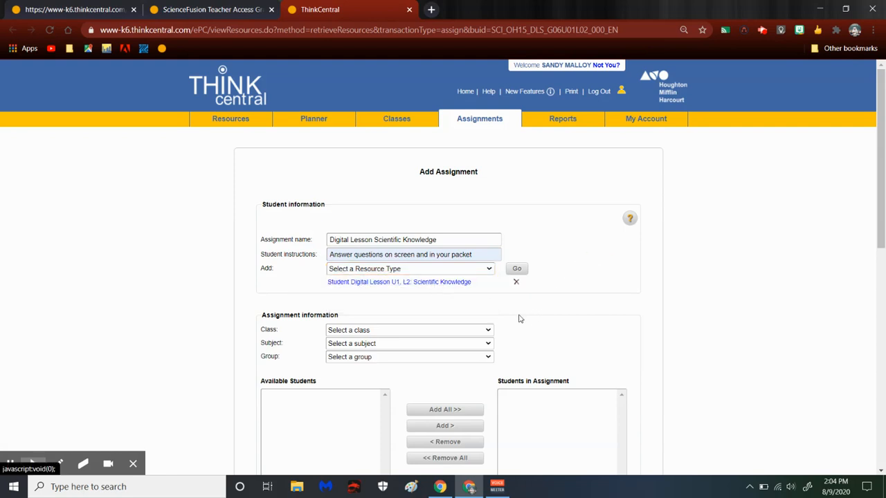
- Set the assignment's class to Grade 7 Science and its subject to Science
{"action": "scroll", "coordinate": [443, 286], "scroll_direction": "down", "scroll_amount": 1}
{"action": "left_click", "coordinate": [483, 273]}
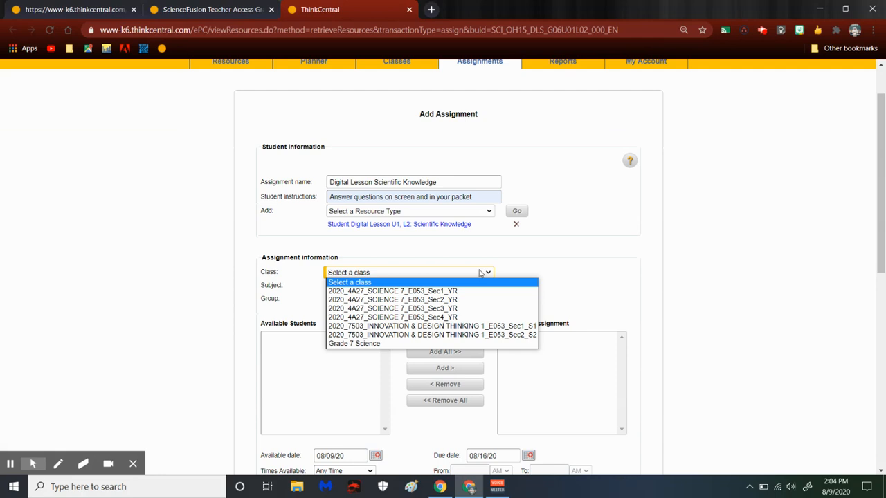
{"action": "left_click", "coordinate": [359, 343]}
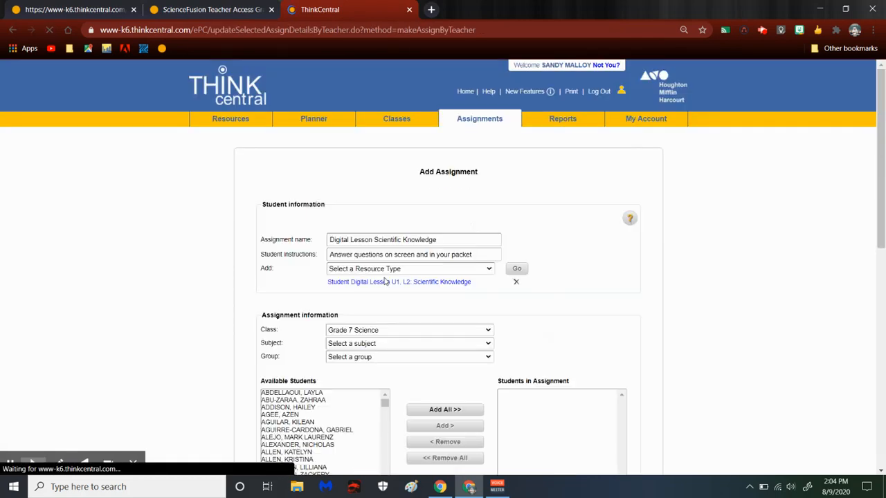
{"action": "scroll", "coordinate": [416, 289], "scroll_direction": "down", "scroll_amount": 1}
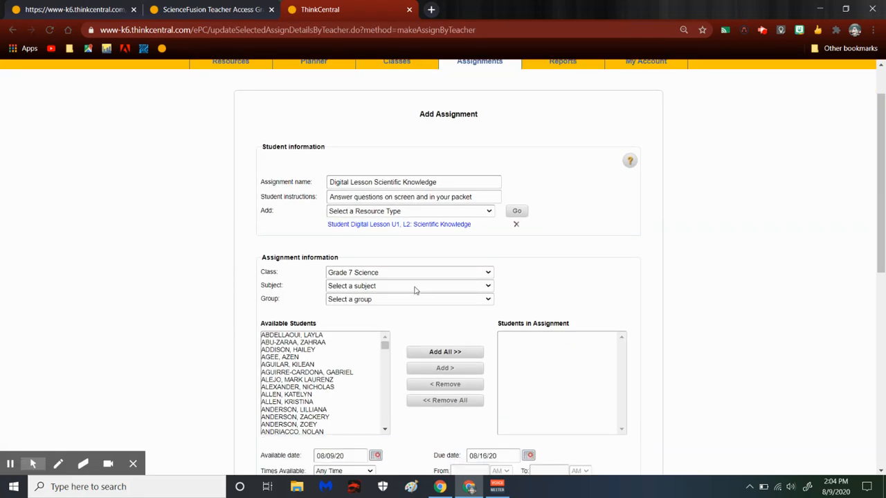
{"action": "left_click", "coordinate": [415, 289]}
{"action": "left_click", "coordinate": [416, 348]}
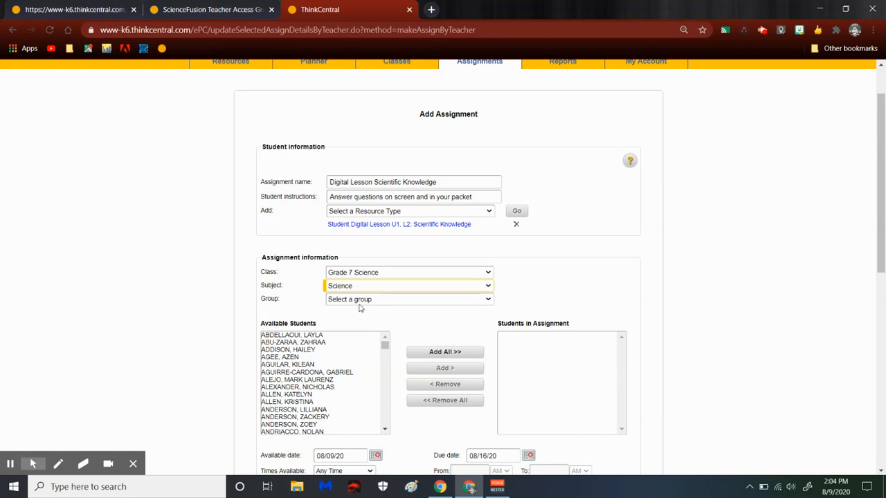
- Add all available students to the assignment and set the due date to 08/21/20
{"action": "scroll", "coordinate": [384, 257], "scroll_direction": "down", "scroll_amount": 1}
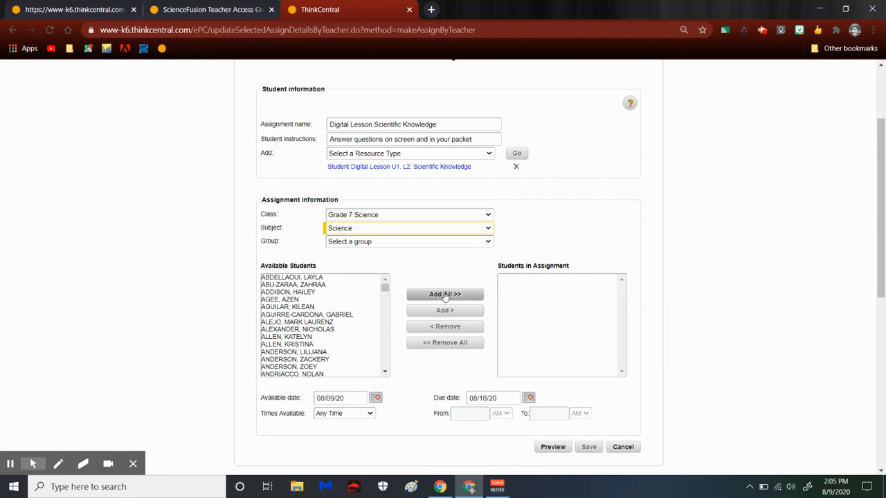
{"action": "left_click", "coordinate": [445, 294]}
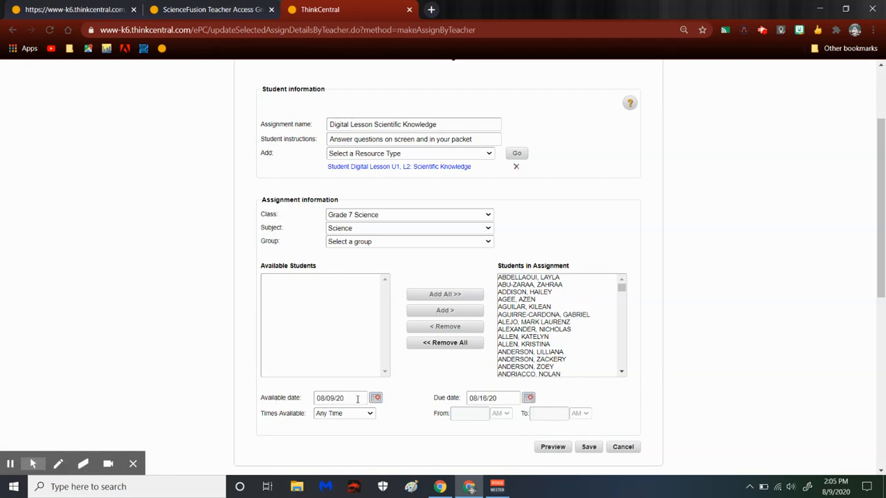
{"action": "left_click", "coordinate": [528, 399]}
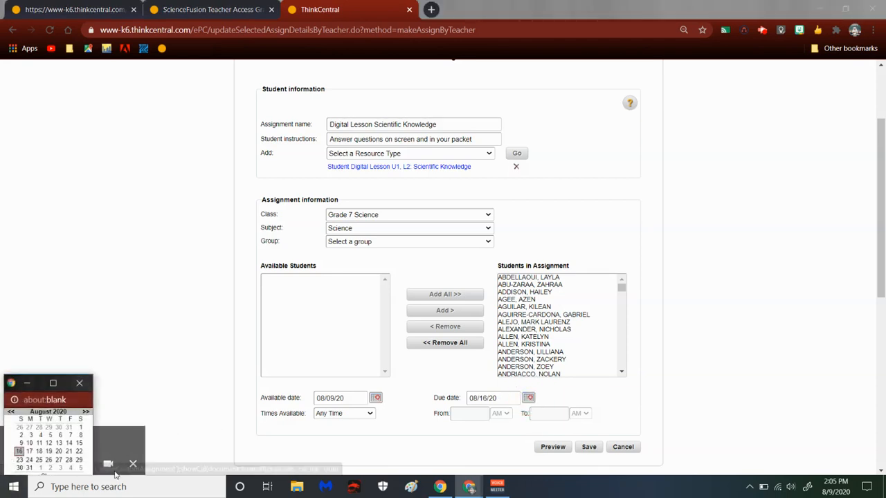
{"action": "left_click", "coordinate": [69, 452]}
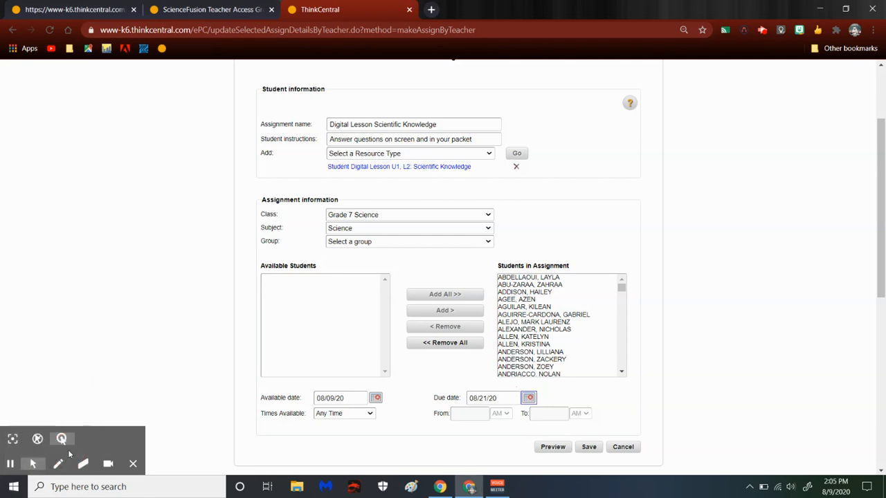
- Try the scheduled start and finished time option for the times available, and return the setting to Any Time
{"action": "left_click", "coordinate": [348, 414]}
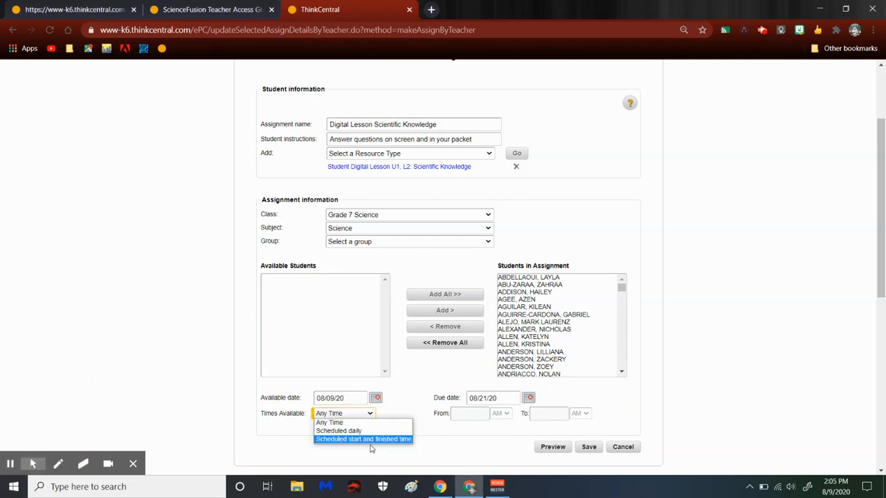
{"action": "left_click", "coordinate": [387, 441]}
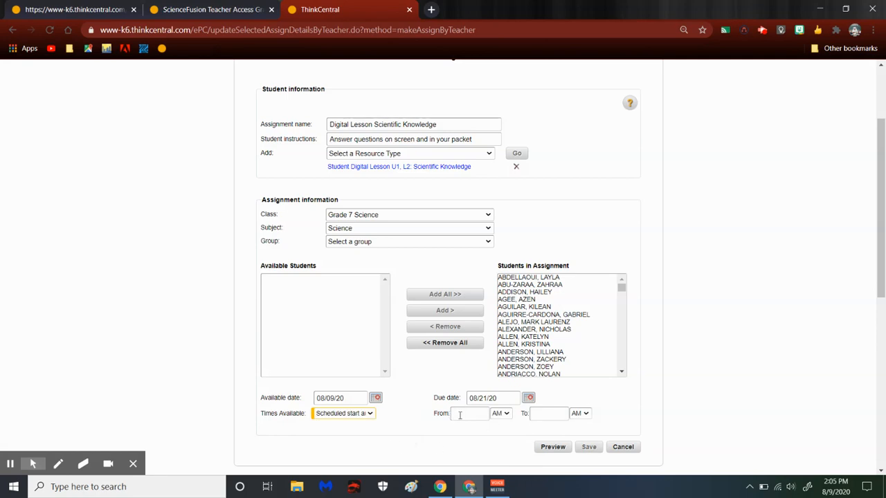
{"action": "left_click", "coordinate": [363, 414]}
{"action": "left_click", "coordinate": [350, 421]}
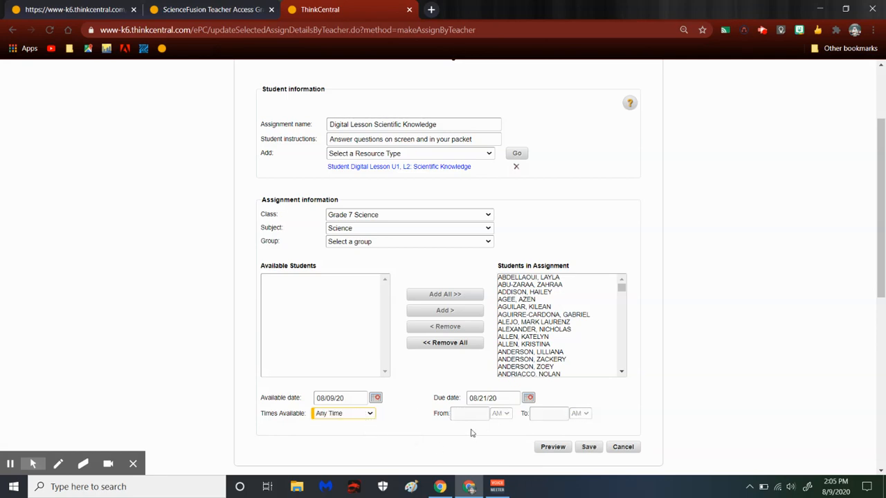
- Save the new assignment and confirm its creation
{"action": "scroll", "coordinate": [689, 346], "scroll_direction": "down", "scroll_amount": 1}
{"action": "left_click", "coordinate": [589, 390]}
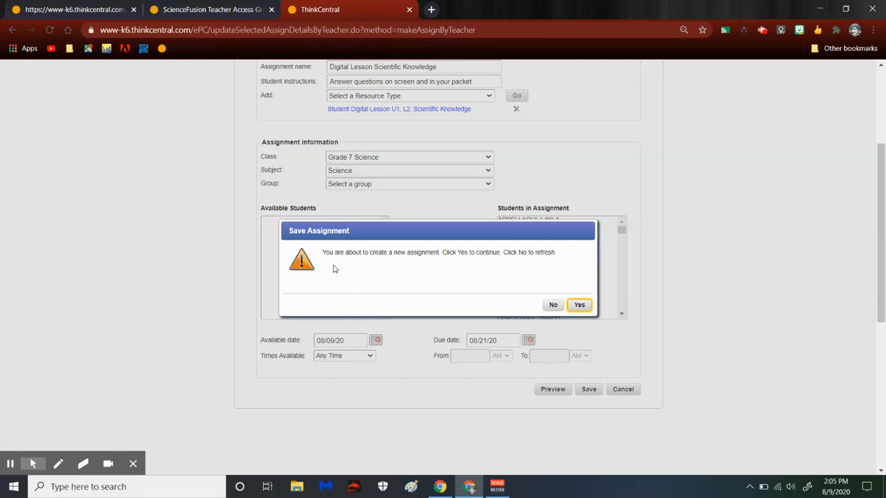
{"action": "left_click", "coordinate": [586, 306]}
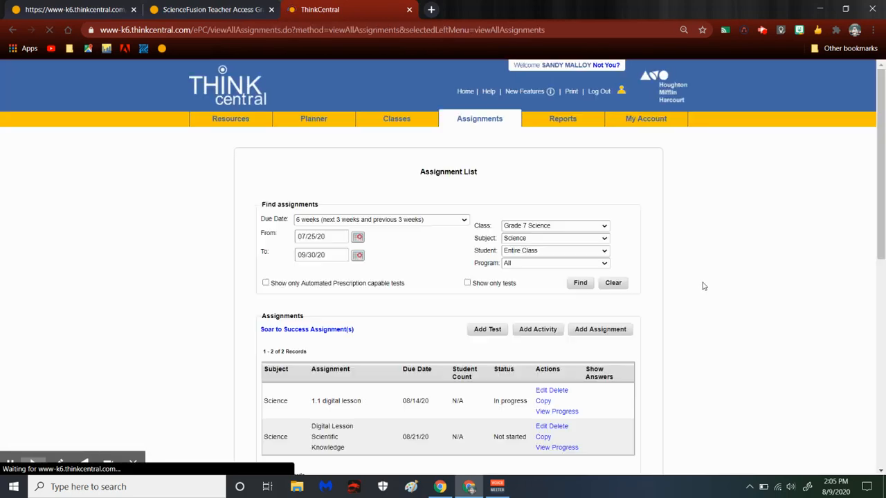
- View the progress of the "1.1 digital lesson" assignment and look through the students' completion statuses
{"action": "scroll", "coordinate": [484, 332], "scroll_direction": "down", "scroll_amount": 1}
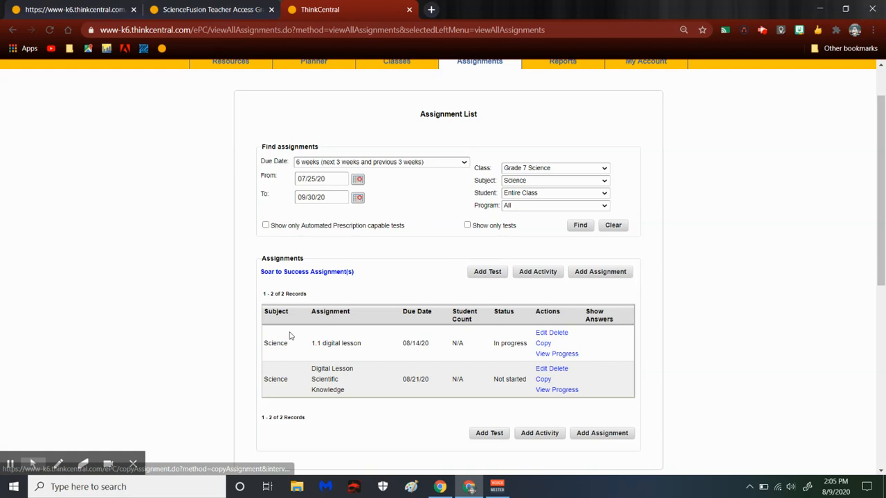
{"action": "left_click", "coordinate": [559, 355]}
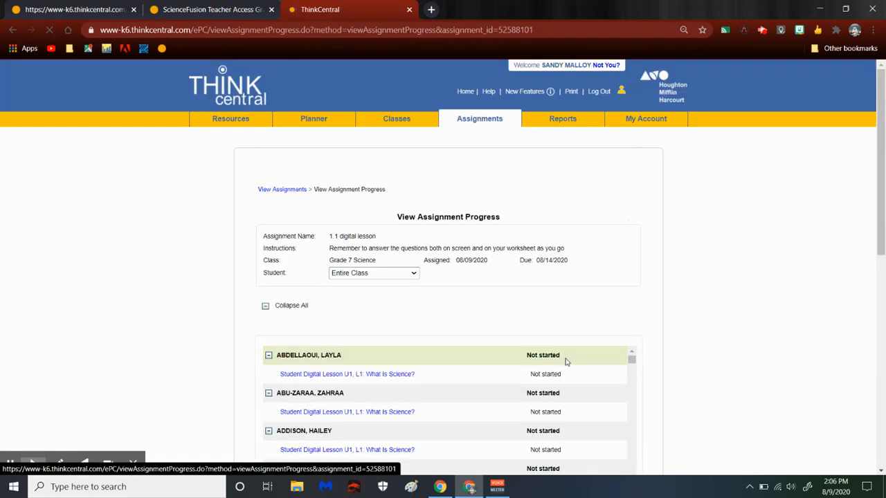
{"action": "scroll", "coordinate": [480, 276], "scroll_direction": "down", "scroll_amount": 3}
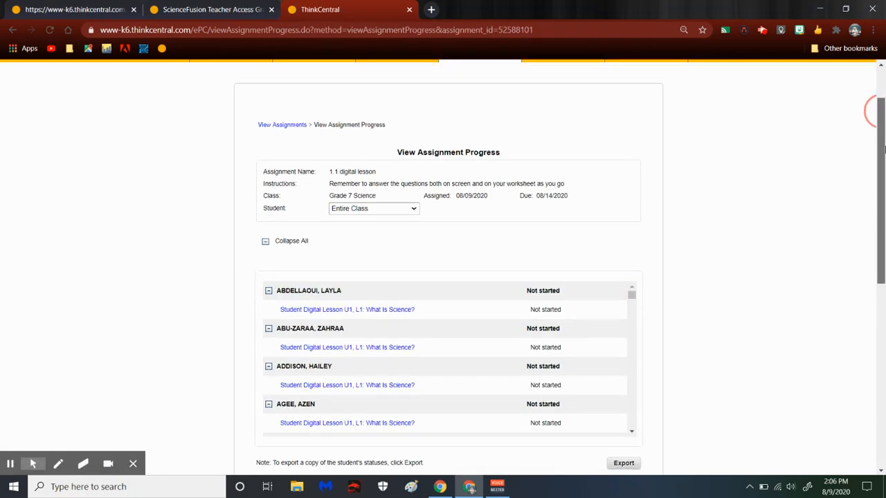
{"action": "left_click_drag", "start_coordinate": [632, 251], "coordinate": [631, 280]}
{"action": "scroll", "coordinate": [461, 345], "scroll_direction": "down", "scroll_amount": 2}
{"action": "scroll", "coordinate": [443, 332], "scroll_direction": "down", "scroll_amount": 5}
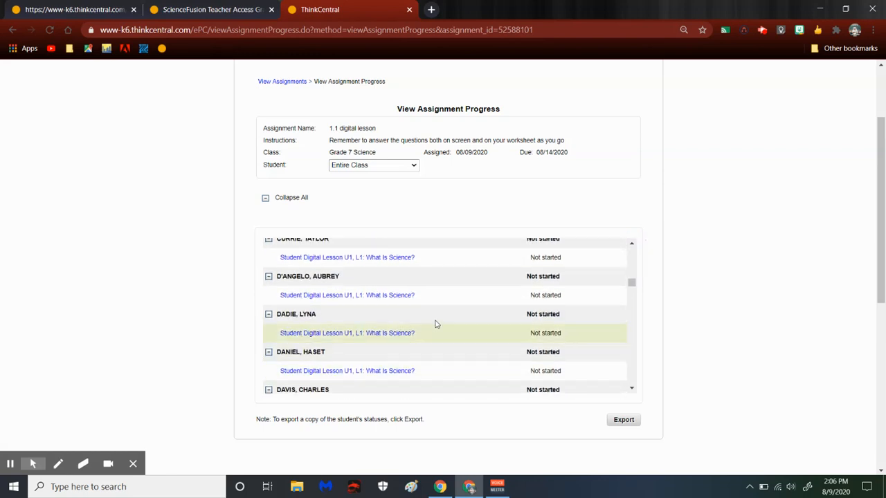
{"action": "scroll", "coordinate": [437, 321], "scroll_direction": "down", "scroll_amount": 5}
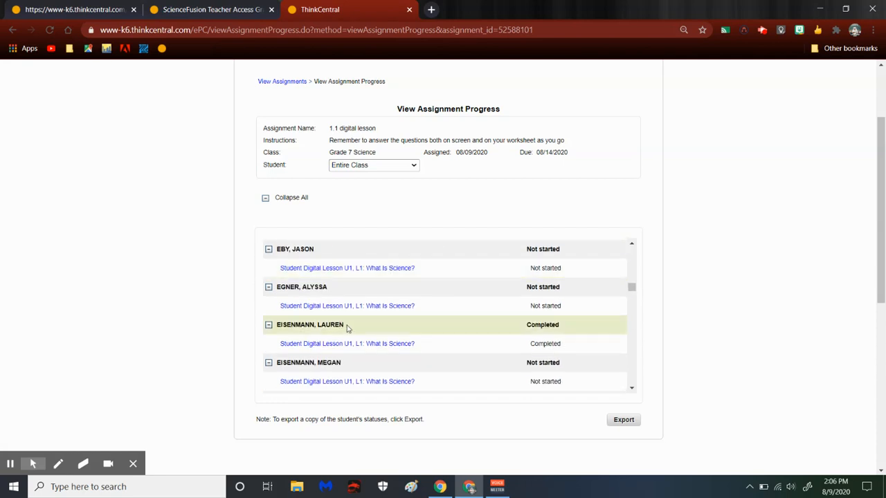
{"action": "mouse_move", "coordinate": [531, 345]}
{"action": "left_mouse_down"}
{"action": "mouse_move", "coordinate": [546, 342]}
{"action": "mouse_move", "coordinate": [532, 343]}
{"action": "left_mouse_up"}
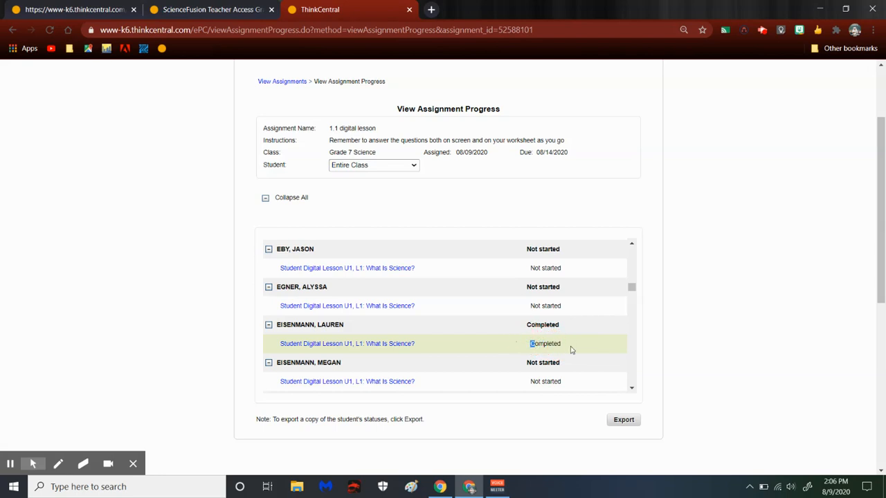
{"action": "left_click", "coordinate": [517, 346]}
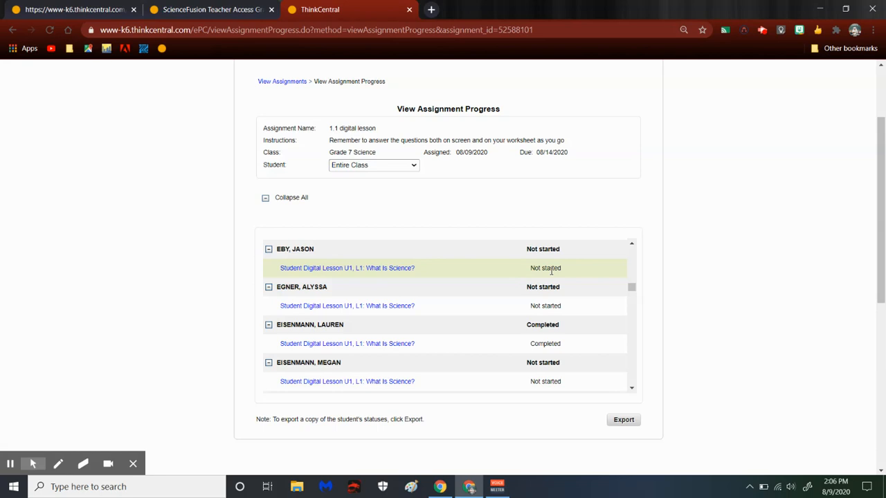
- Preview the What Is Science? digital lesson from the completed student's entry and close its window
{"action": "left_click", "coordinate": [358, 344]}
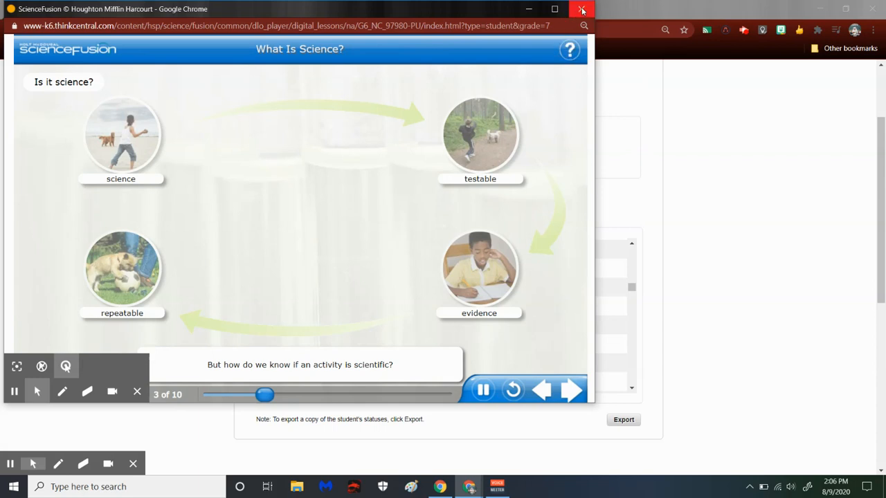
{"action": "left_click_drag", "start_coordinate": [434, 12], "coordinate": [506, 28]}
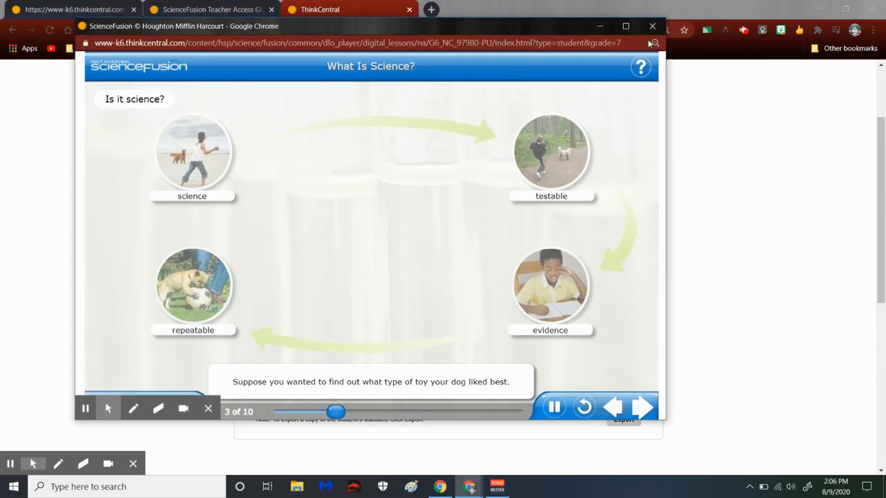
{"action": "left_click", "coordinate": [652, 27]}
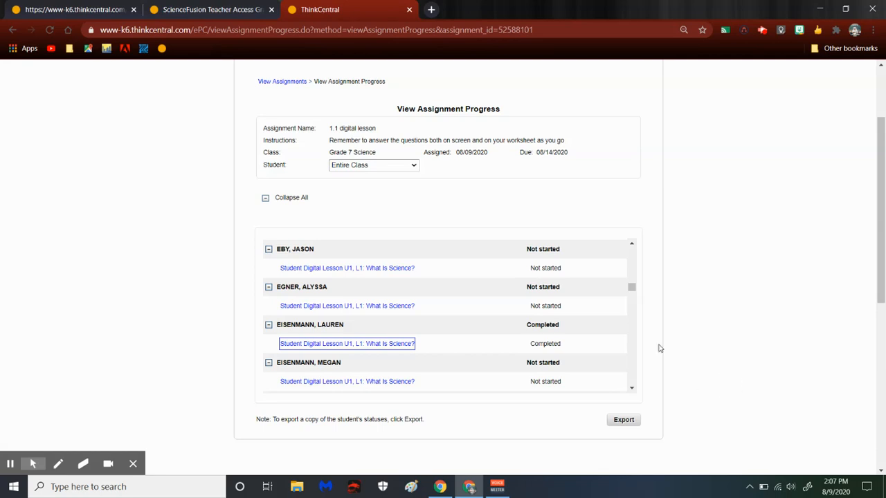
- Start exporting the students' progress statuses to a file and cancel the save
{"action": "left_click", "coordinate": [629, 424]}
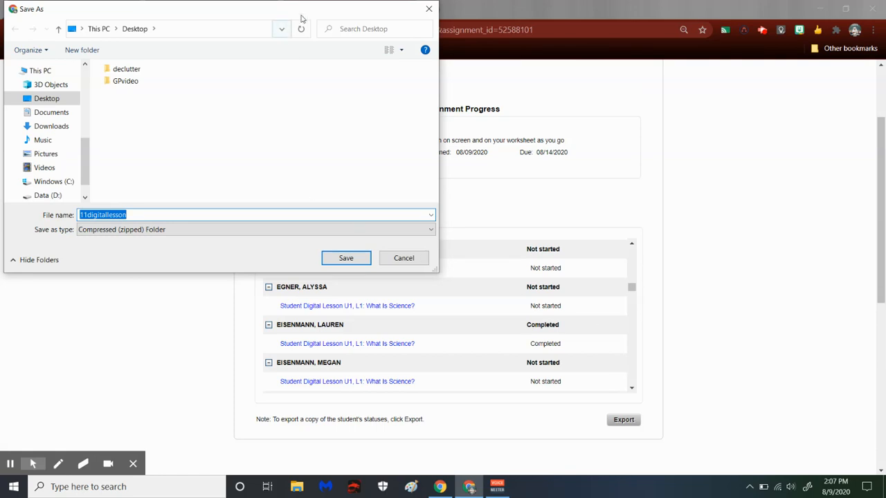
{"action": "left_click", "coordinate": [428, 9]}
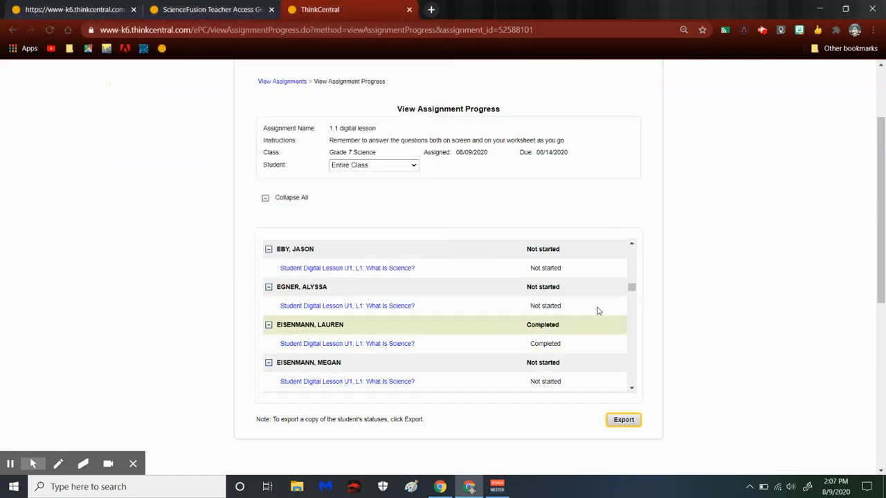
{"action": "scroll", "coordinate": [597, 305], "scroll_direction": "down", "scroll_amount": 3}
{"action": "scroll", "coordinate": [589, 332], "scroll_direction": "up", "scroll_amount": 5}
{"action": "scroll", "coordinate": [590, 332], "scroll_direction": "up", "scroll_amount": 2}
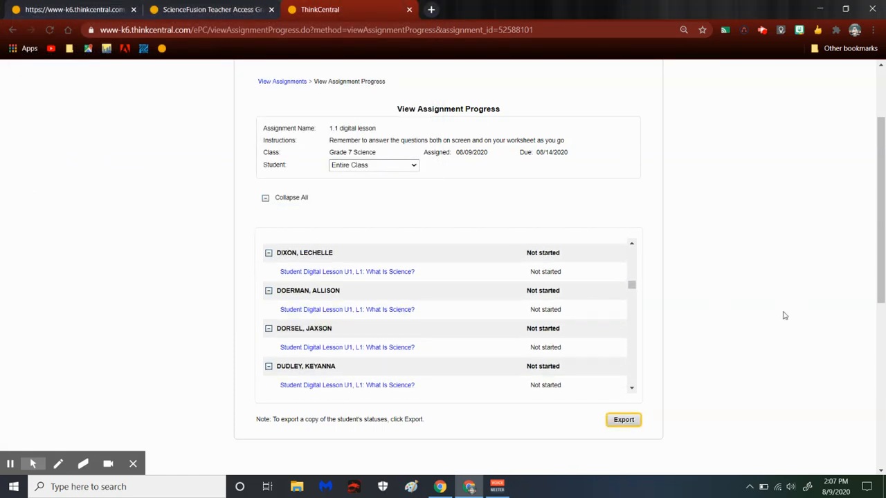
- Return to the home dashboard and view its Assignments overview
{"action": "scroll", "coordinate": [713, 382], "scroll_direction": "up", "scroll_amount": 3}
{"action": "left_click", "coordinate": [225, 99]}
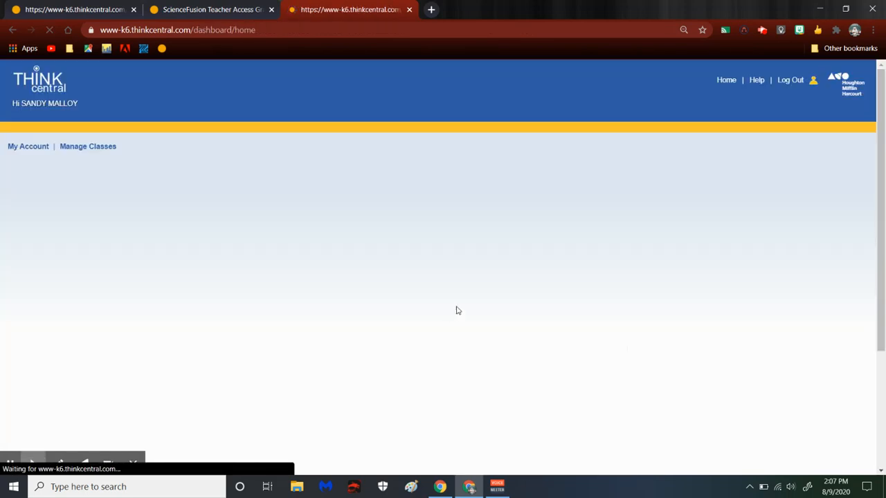
{"action": "scroll", "coordinate": [477, 324], "scroll_direction": "down", "scroll_amount": 1}
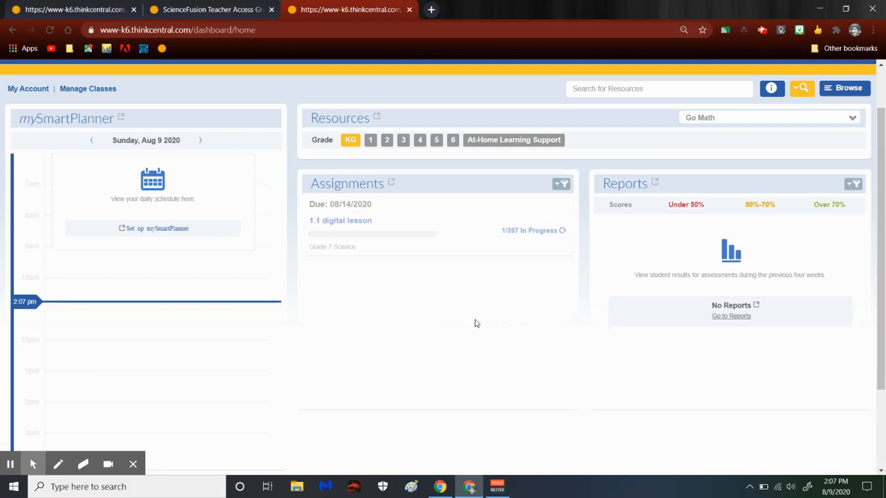